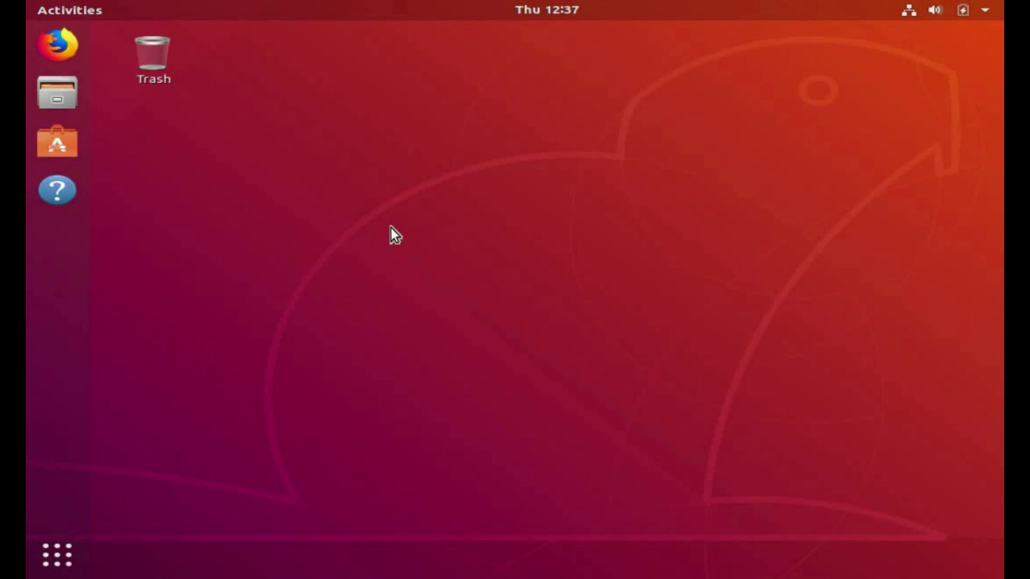
Open Firefox, search the web for "linux mint" and open the Linux Mint main page
click(368, 218)
click(65, 45)
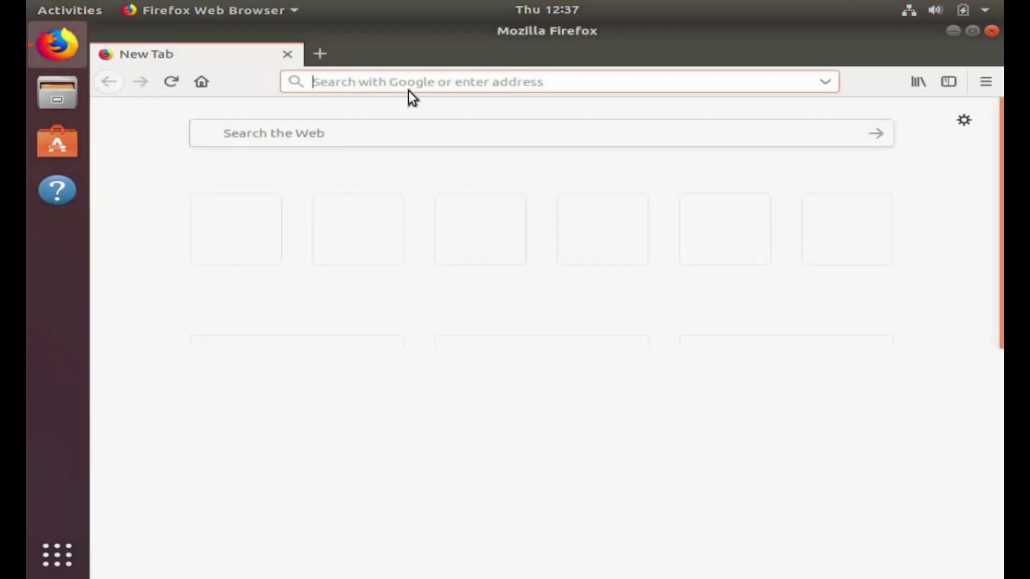
text(linux)
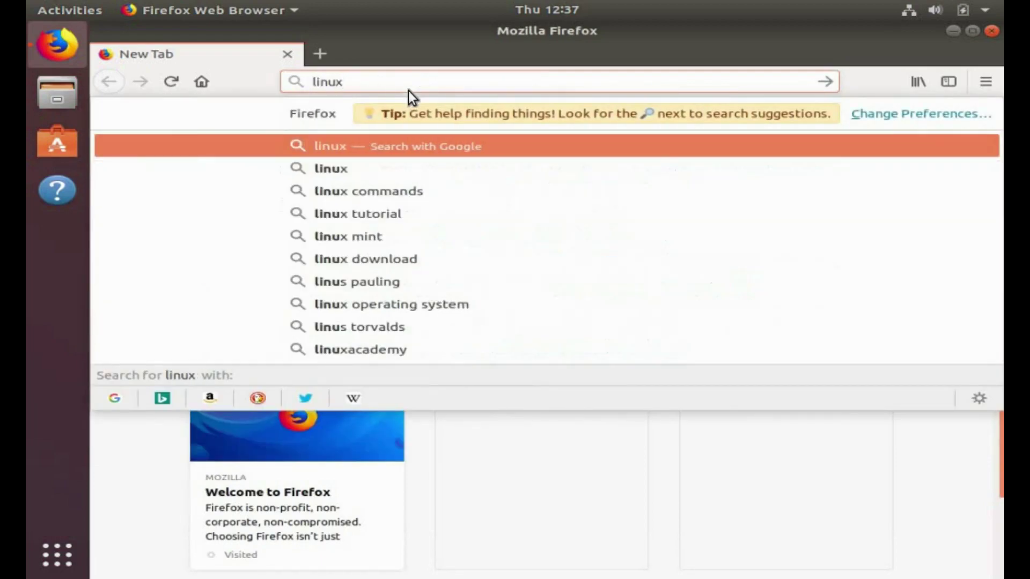
text( mint)
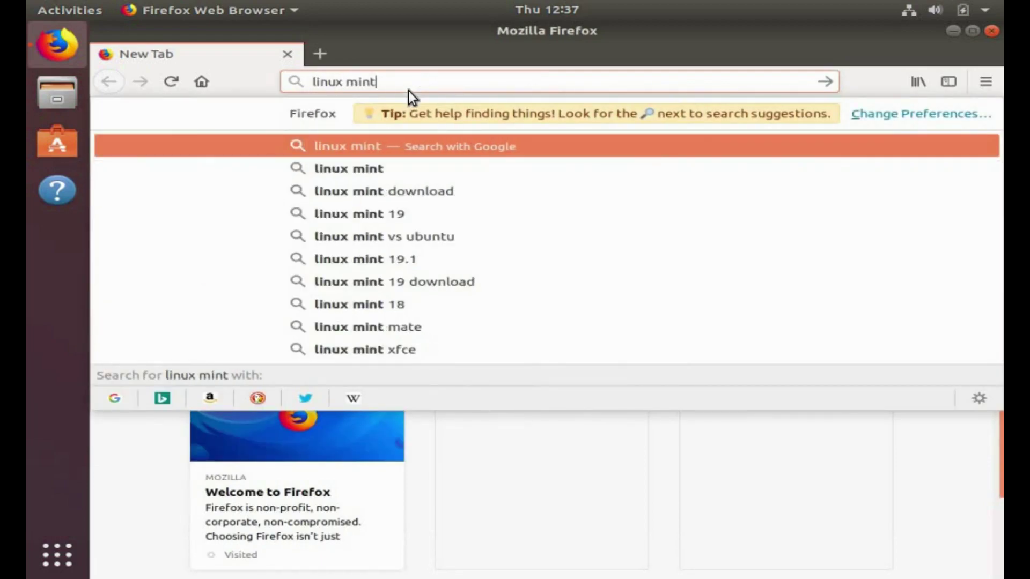
key(Return)
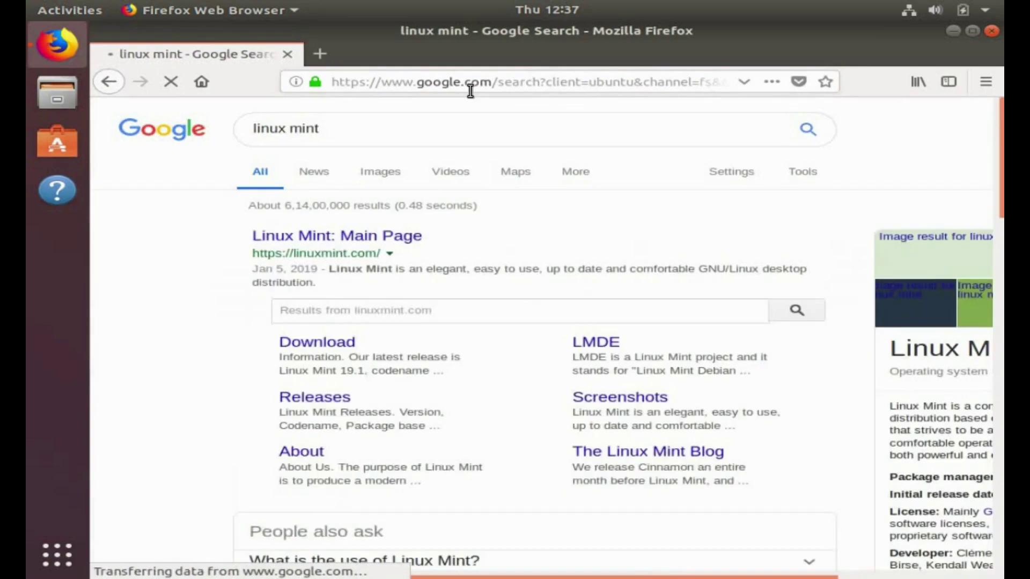
click(339, 240)
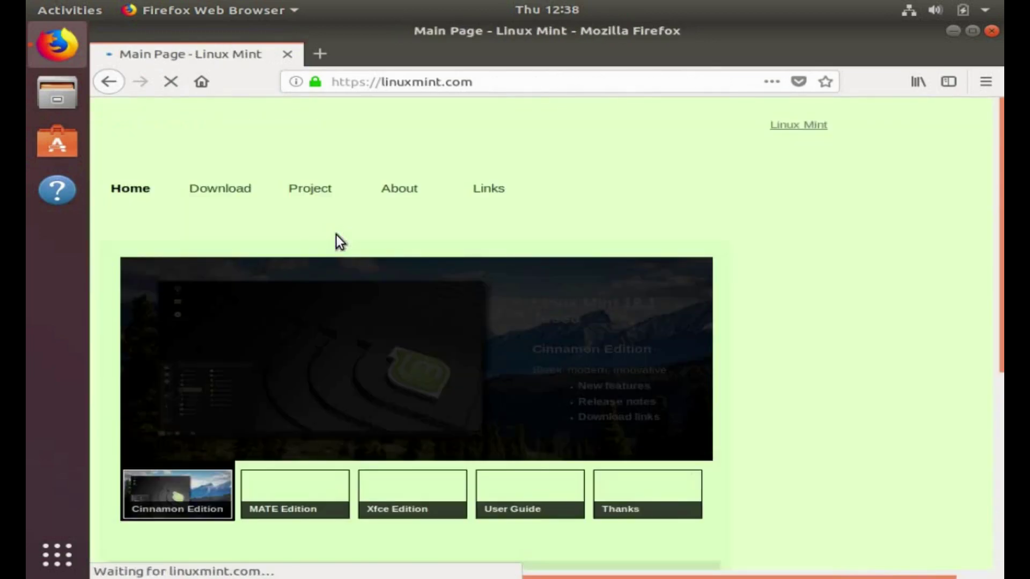
Open the Linux Mint 19.1 download page and choose the 64-bit Cinnamon edition
mouse_move(215, 197)
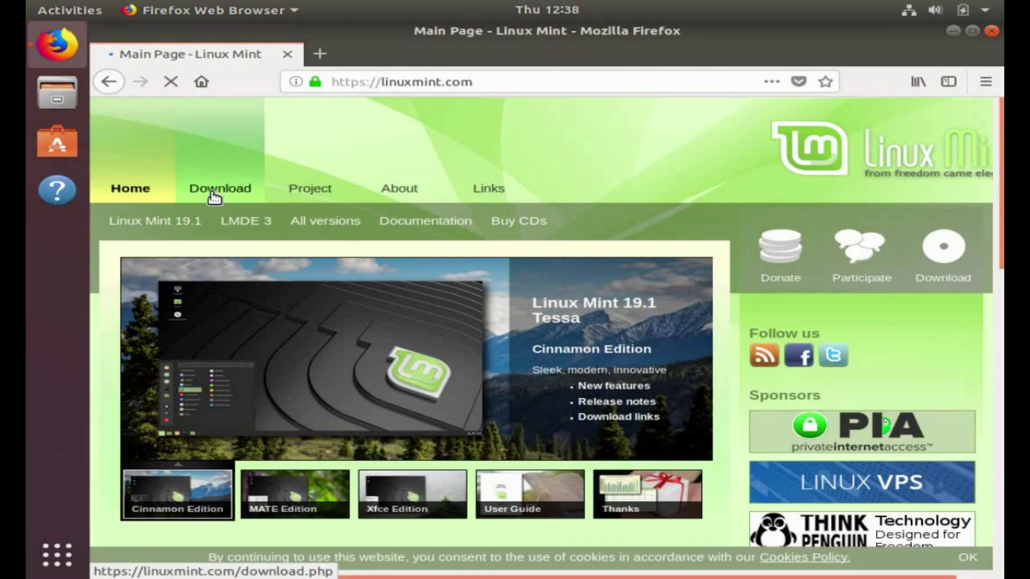
click(175, 229)
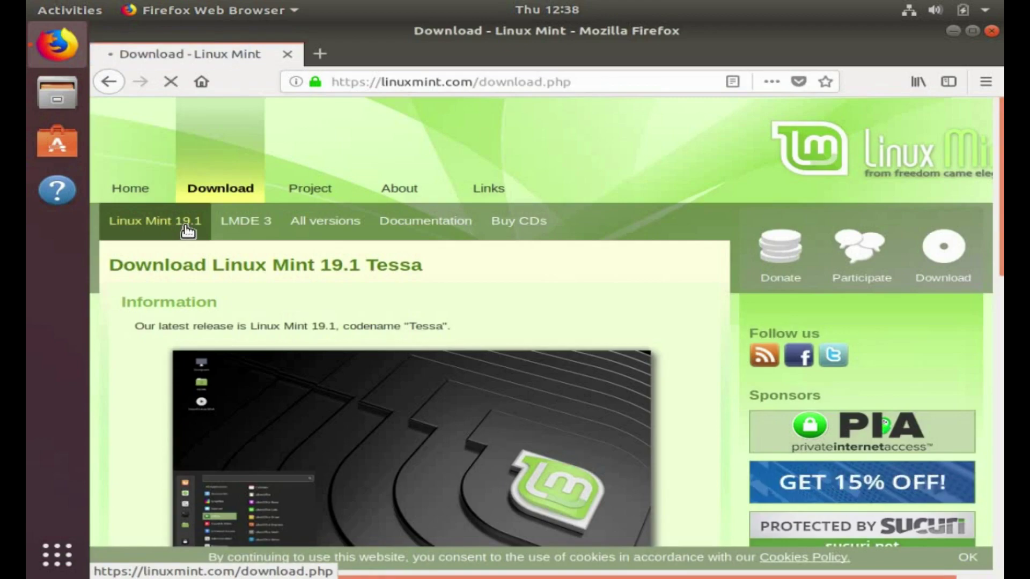
scroll(302, 284, down, 5)
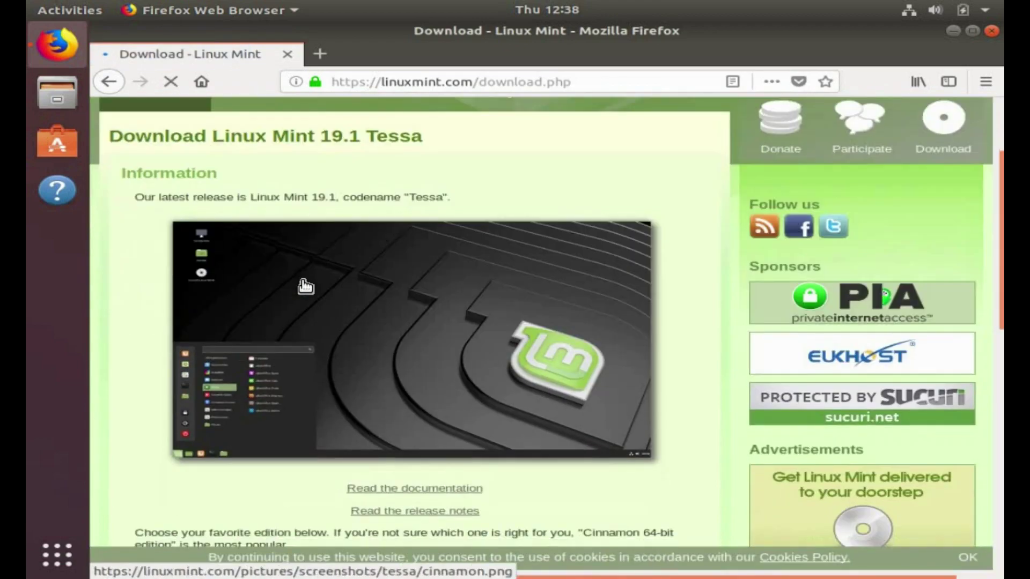
scroll(231, 376, down, 1)
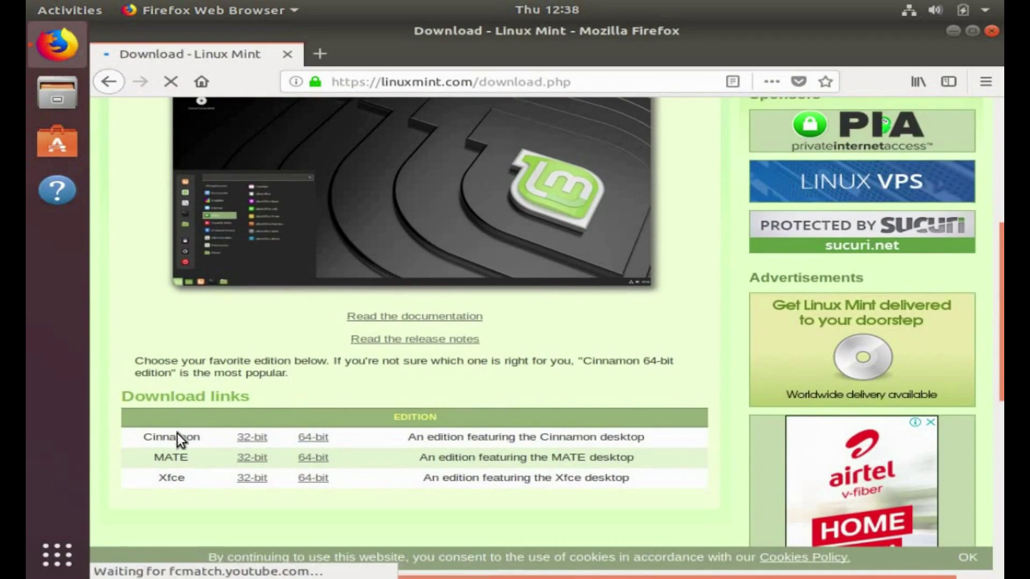
click(313, 439)
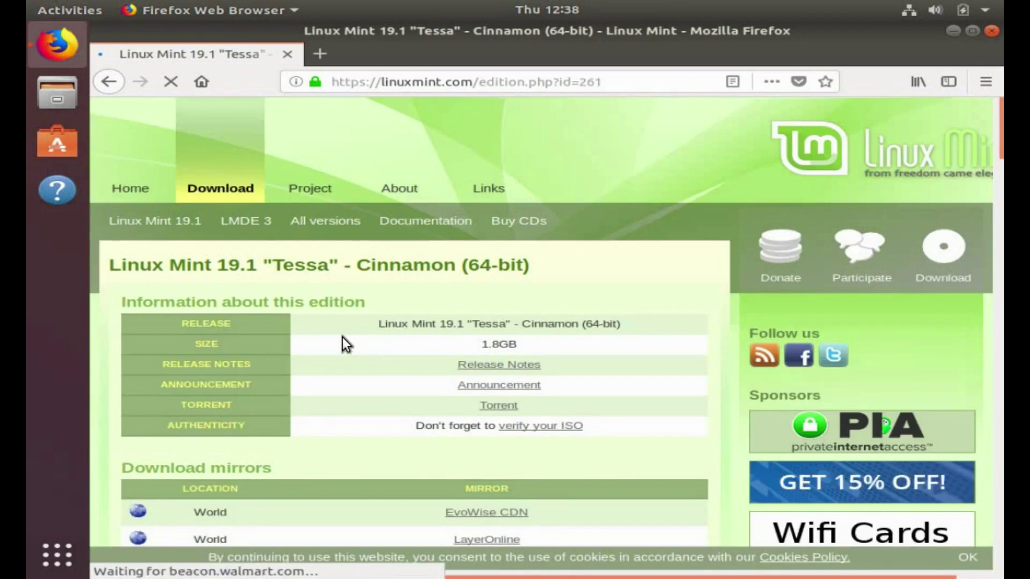
Save linuxmint-19.1-cinnamon-64bit.iso from the Manitoba Unix User Group mirror and close the browser
scroll(342, 337, down, 1)
scroll(342, 336, down, 2)
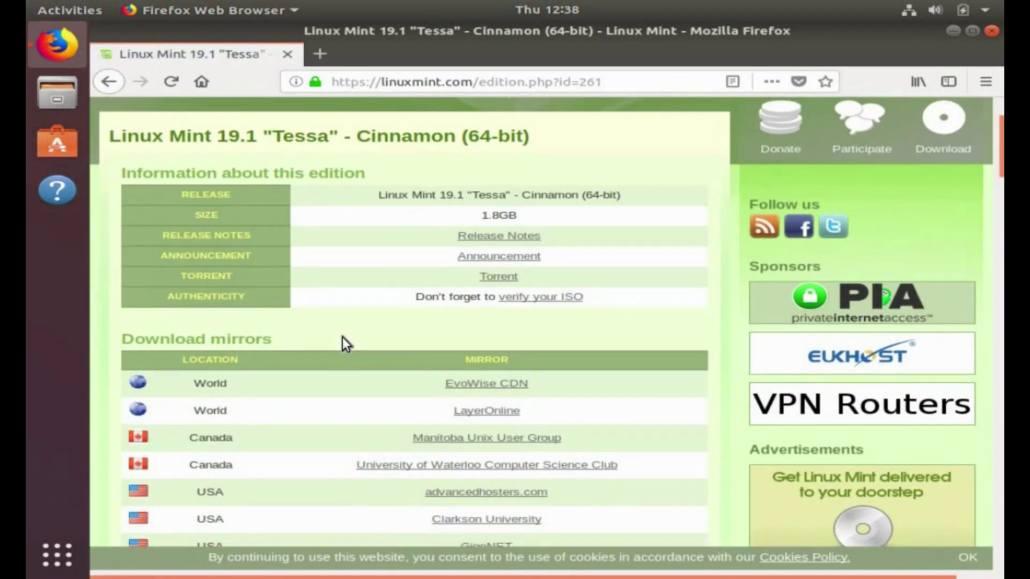
scroll(341, 376, down, 1)
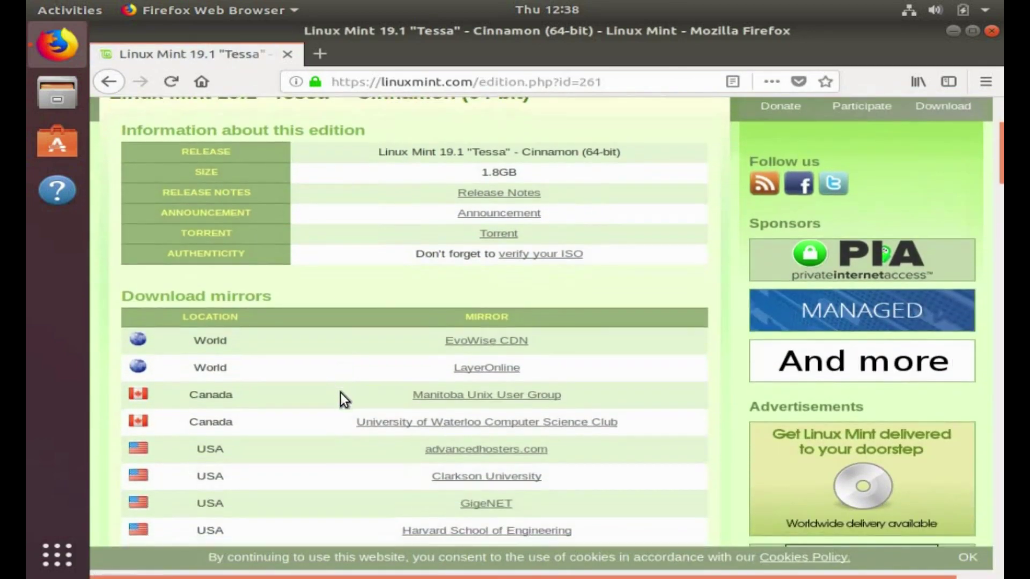
click(445, 400)
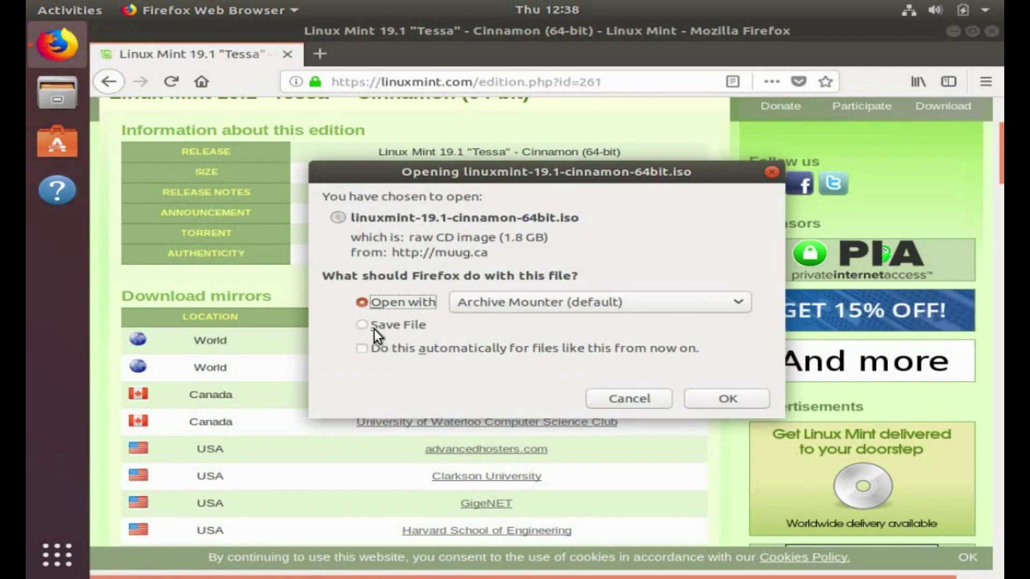
click(375, 329)
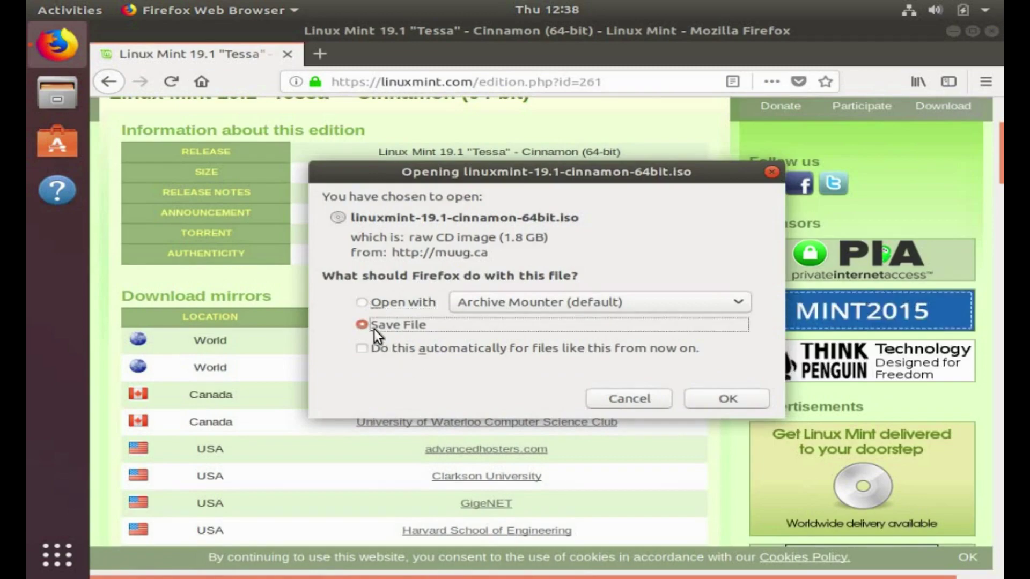
click(718, 401)
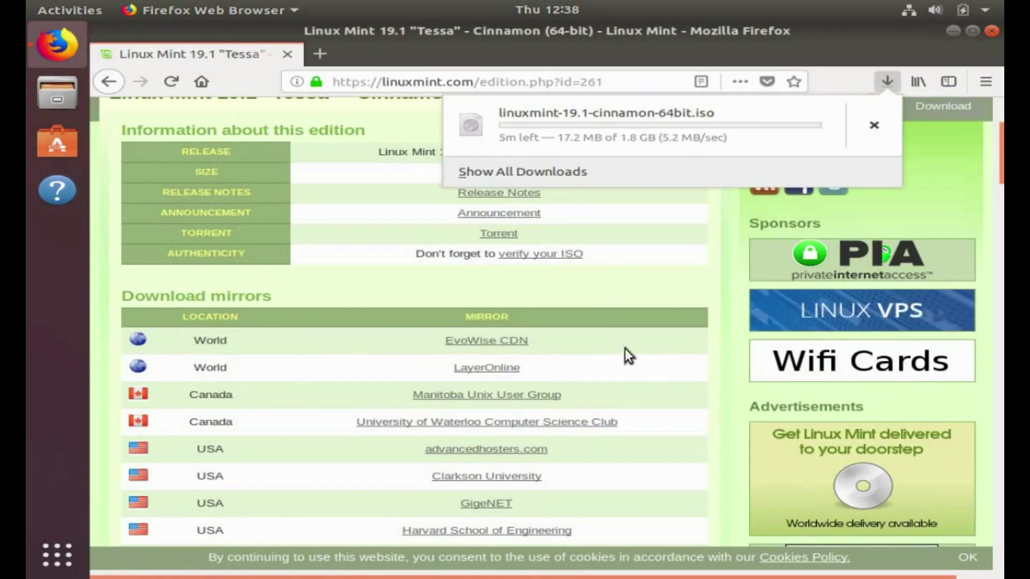
click(701, 241)
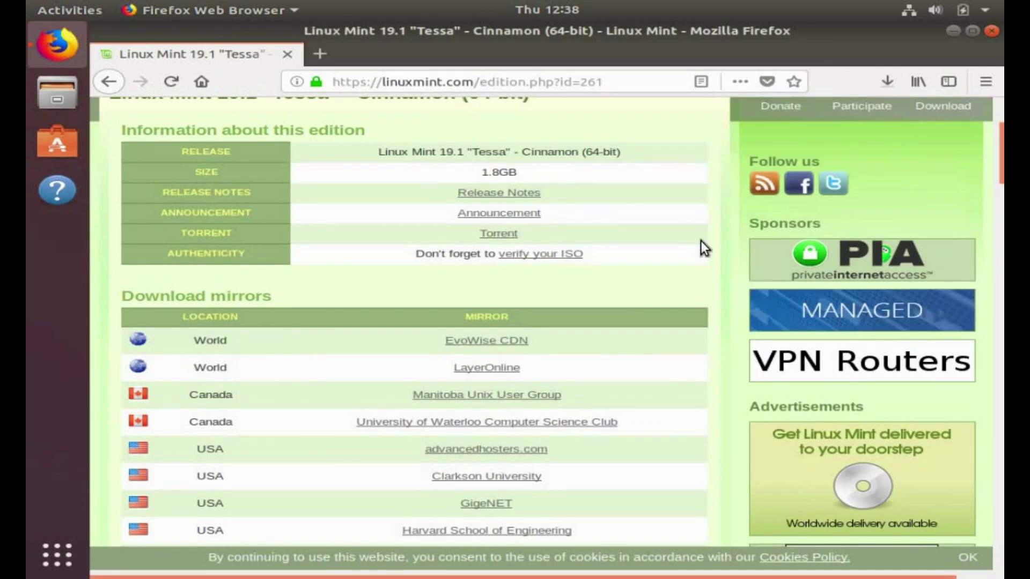
click(992, 31)
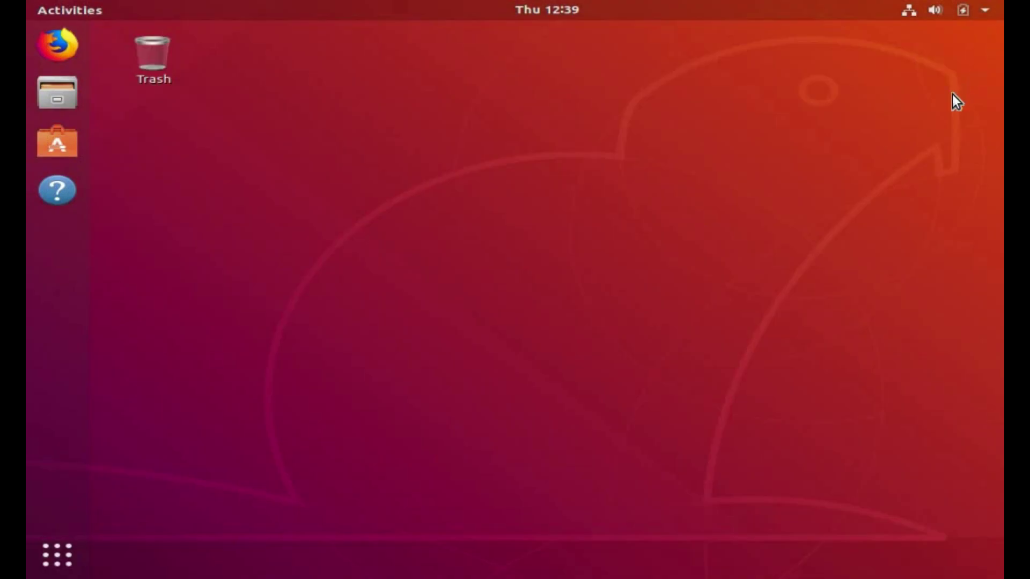
Check the Downloads folder in Files for the Linux Mint ISO, and close the file manager
click(78, 92)
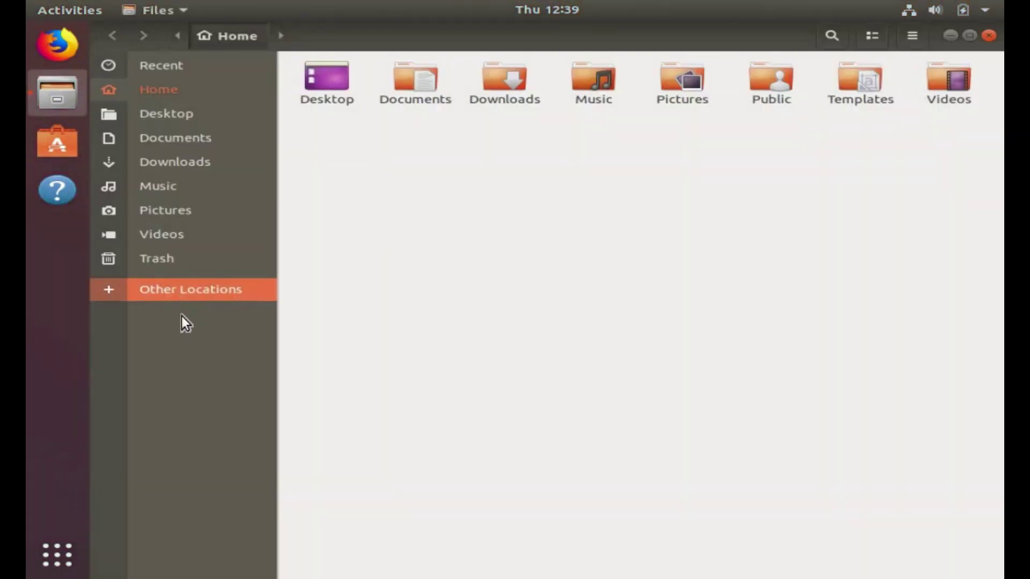
click(161, 162)
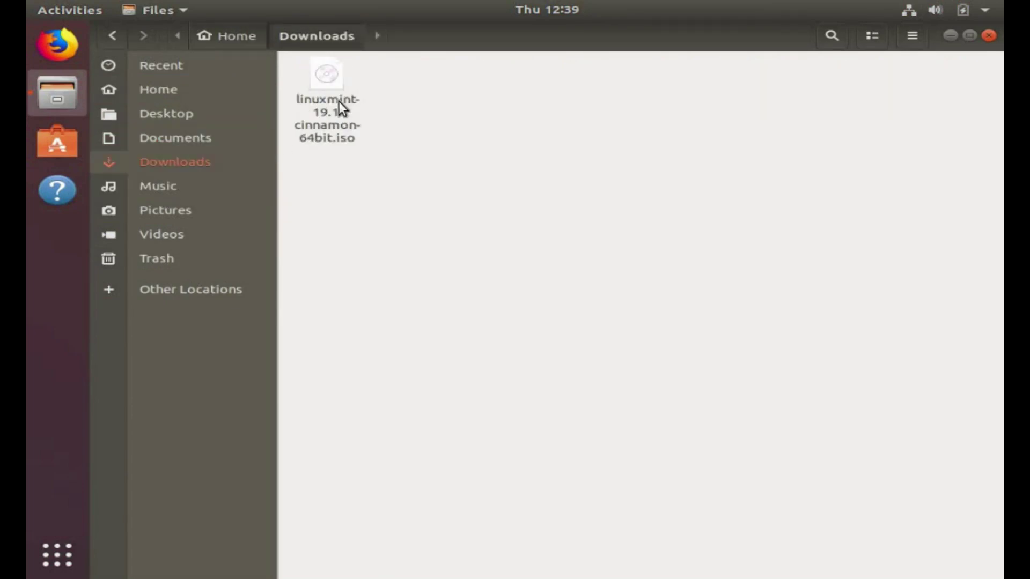
click(988, 35)
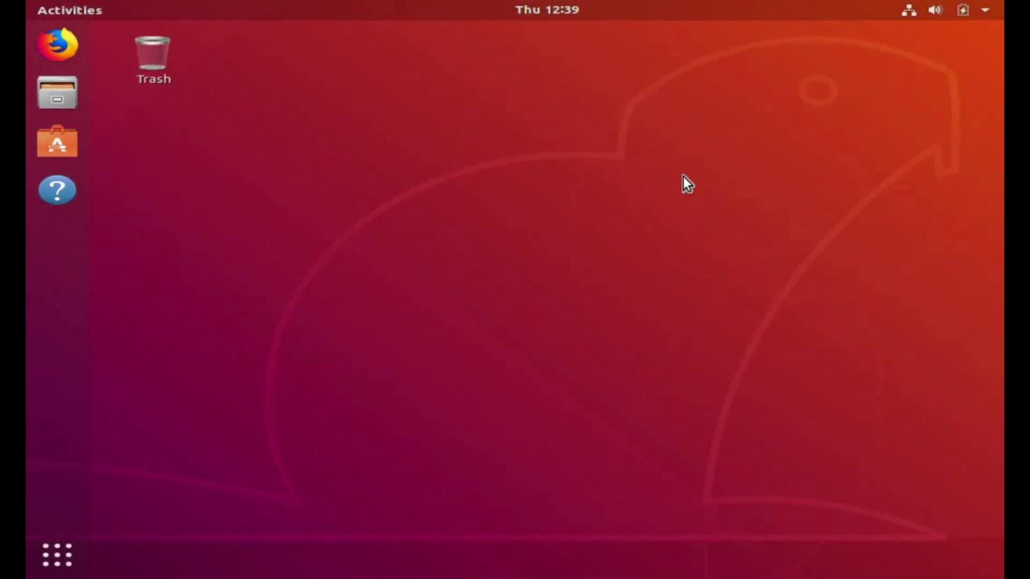
Search the installed applications for "terminal" and open Terminal
click(56, 567)
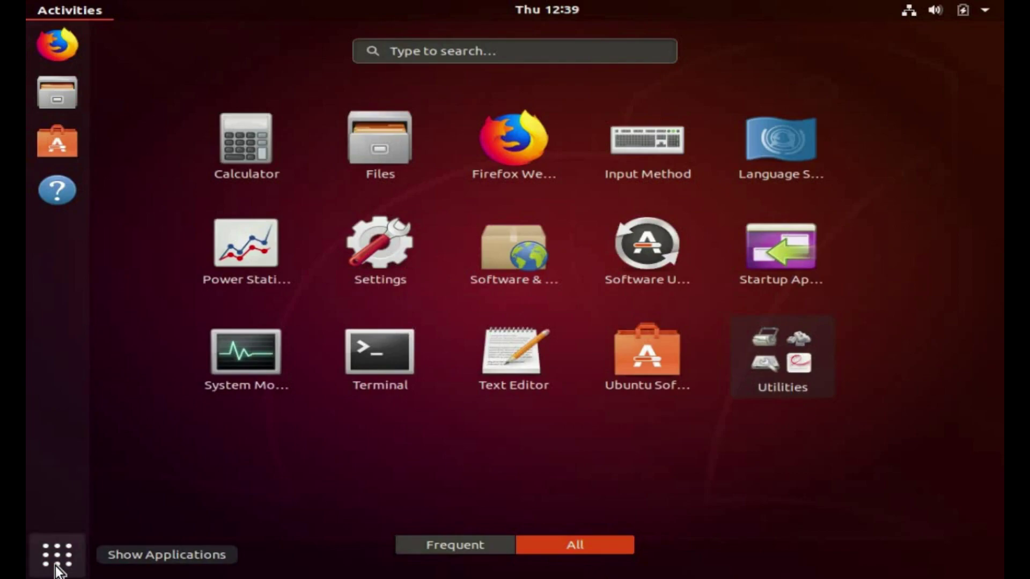
text(terminal)
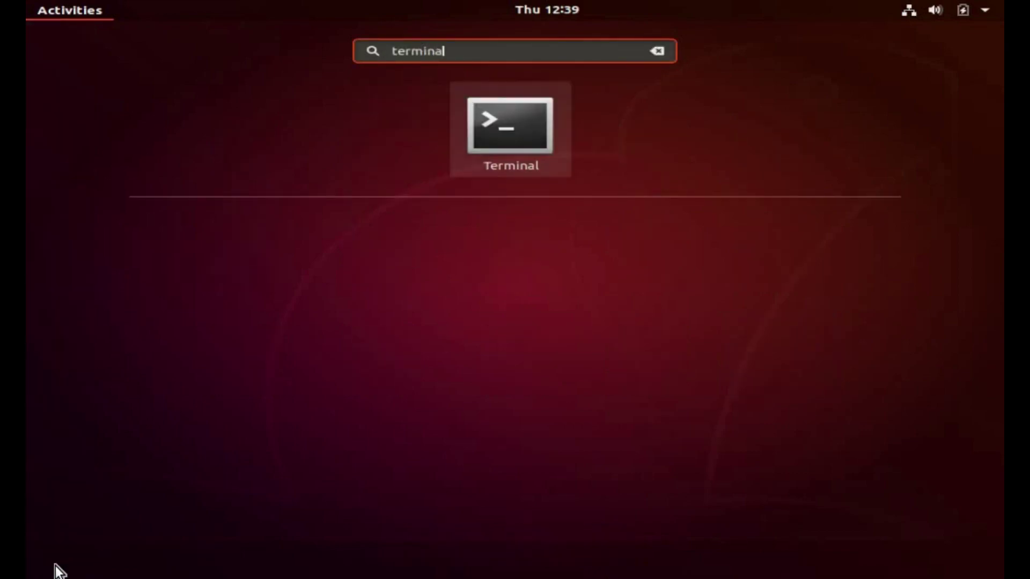
click(529, 126)
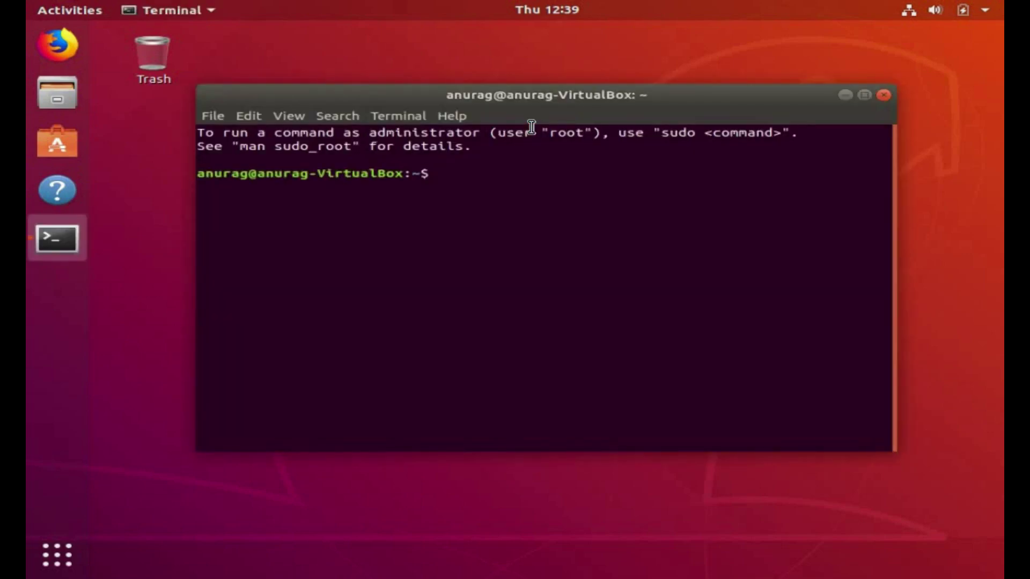
Try to install Xfburn with "sudo apt install xfburn", entering the account password and accepting the package installation, and exit the shell
text(sudo apt insta;;)
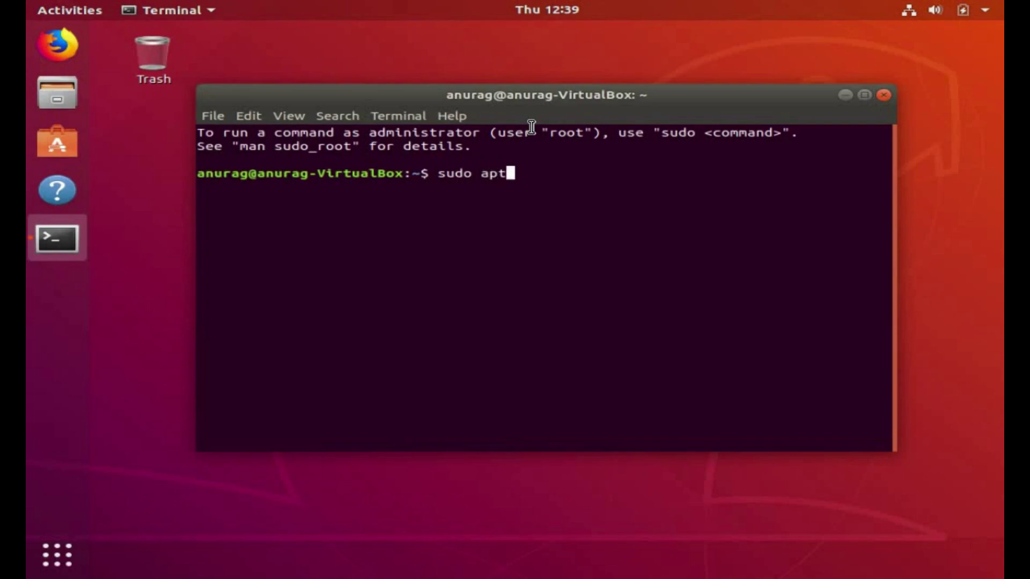
key(BackSpace)
key(BackSpace)
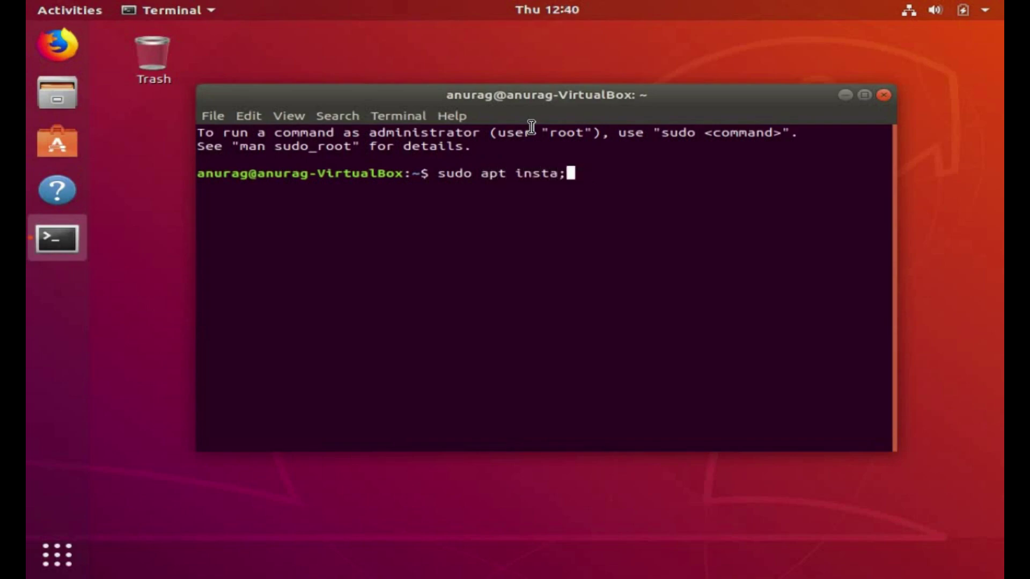
text(ll xfburn)
key(Return)
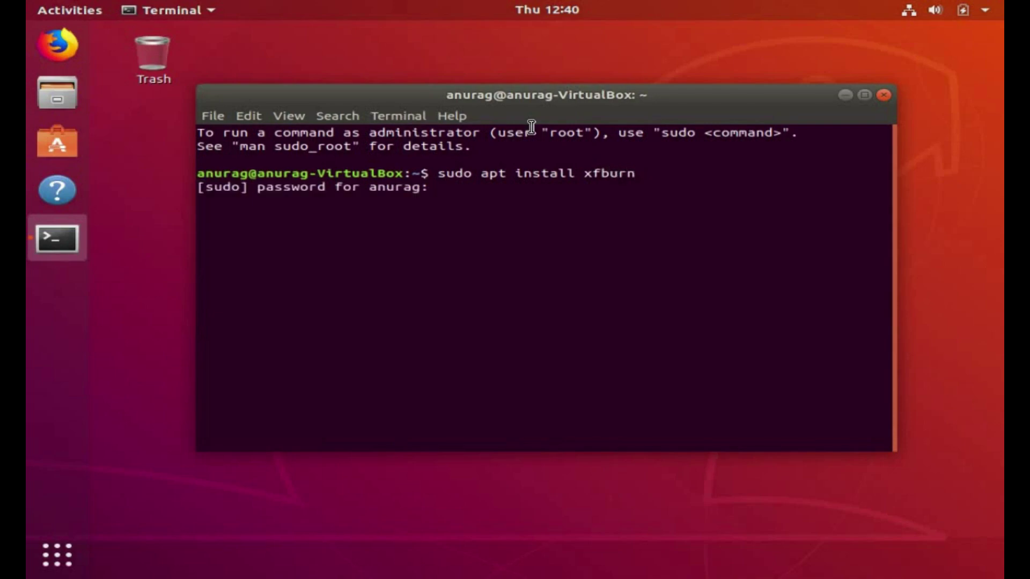
key(Return)
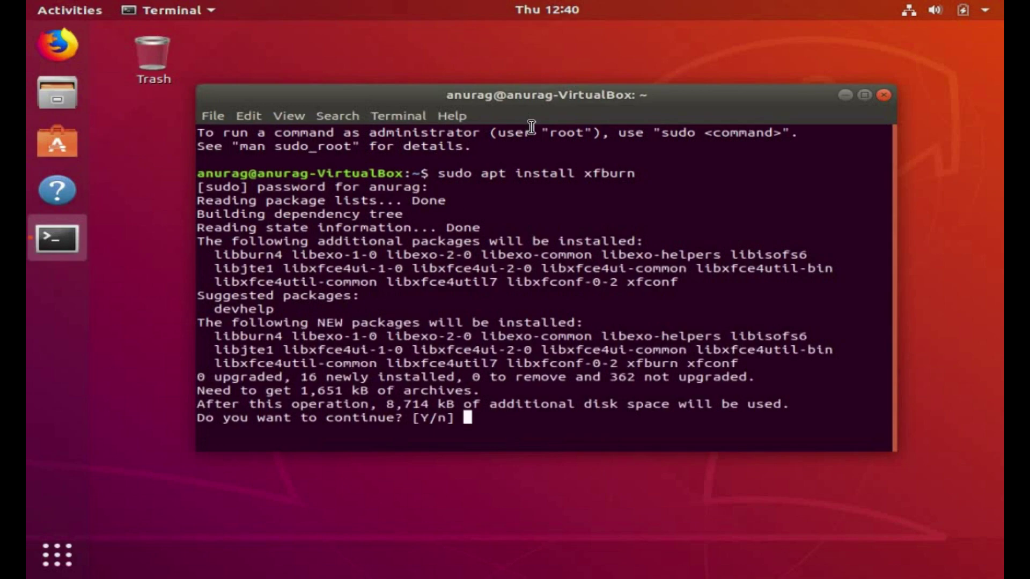
text(y)
key(Return)
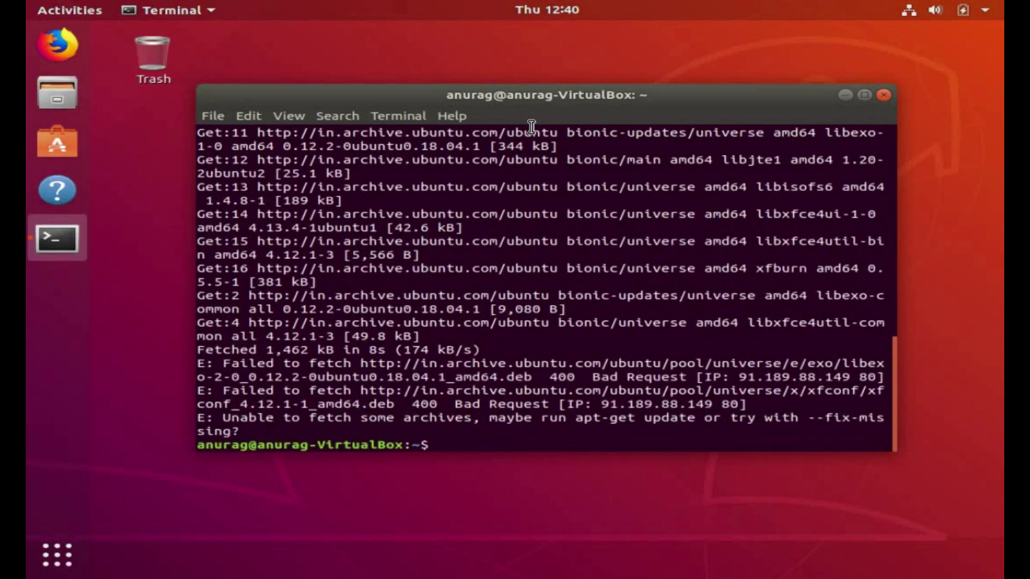
text(exit)
key(Return)
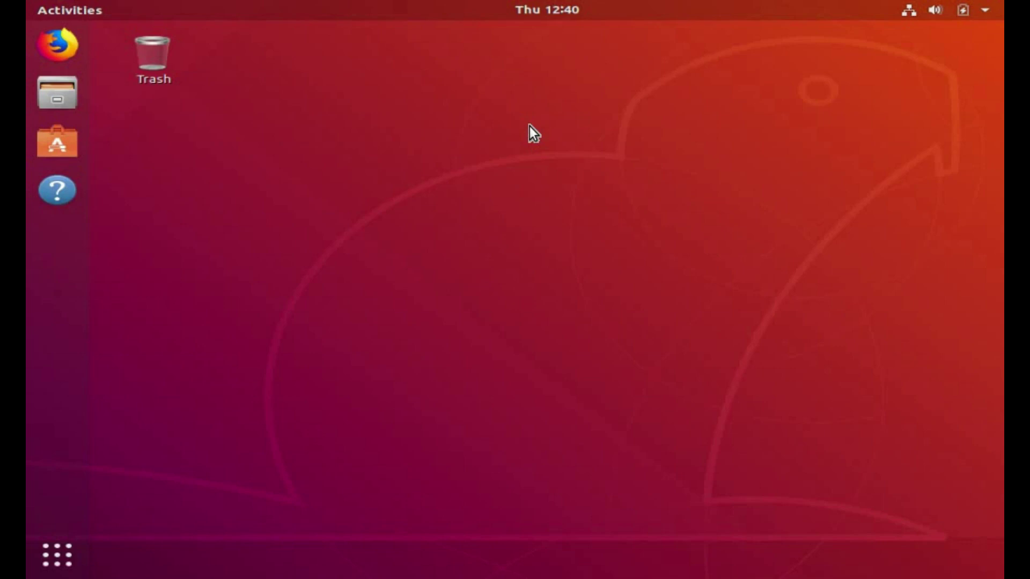
Search the applications for "xfburn" and open the Xfburn page in Ubuntu Software
click(55, 560)
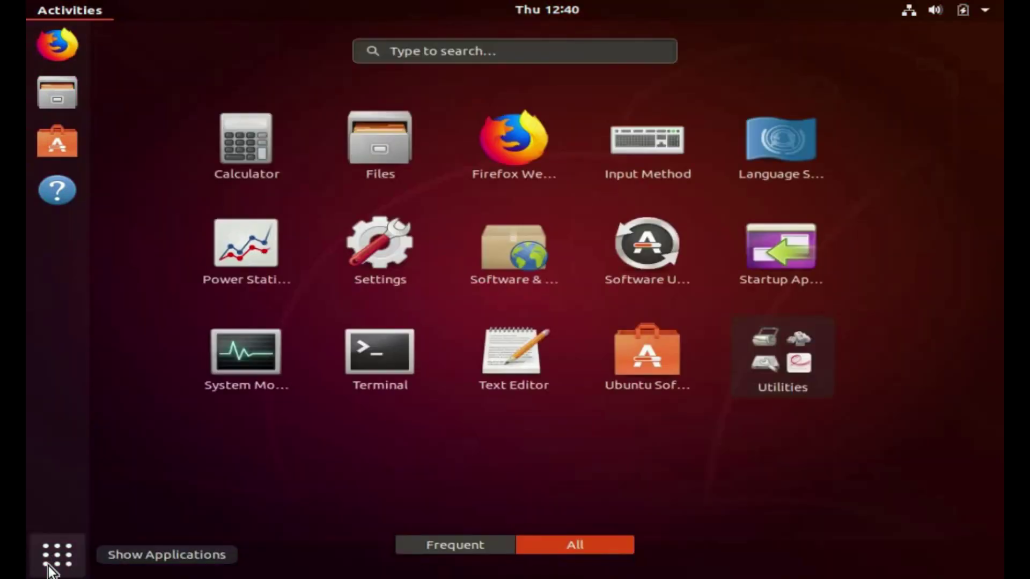
text(xlfburn)
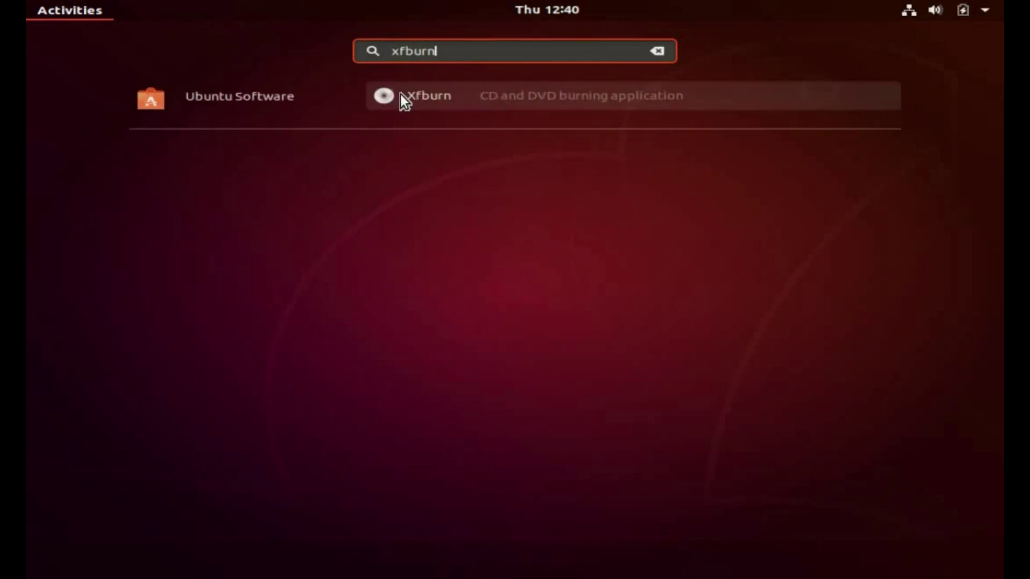
click(401, 95)
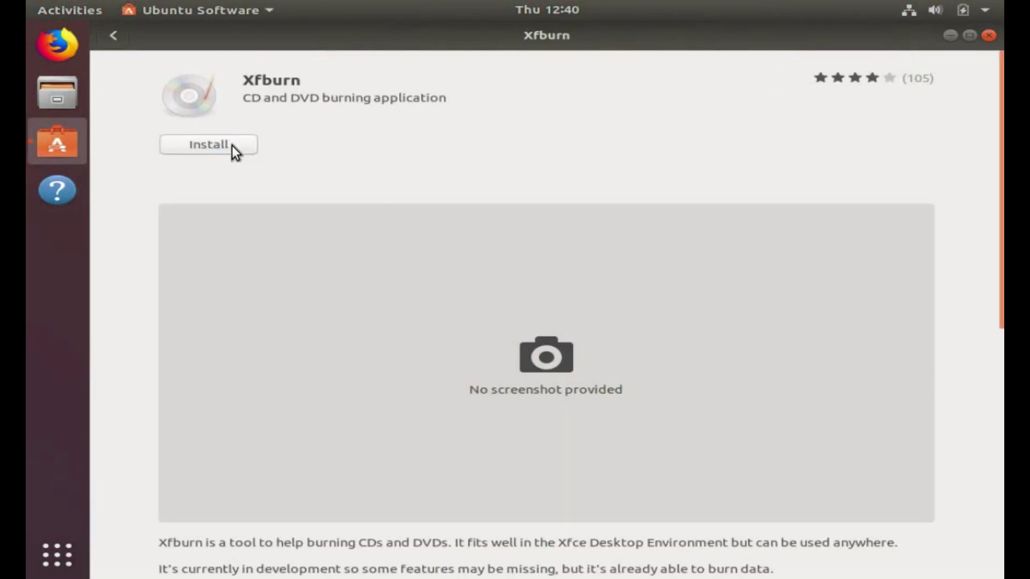
Install Xfburn, authenticating with the account password, and close Ubuntu Software
click(218, 144)
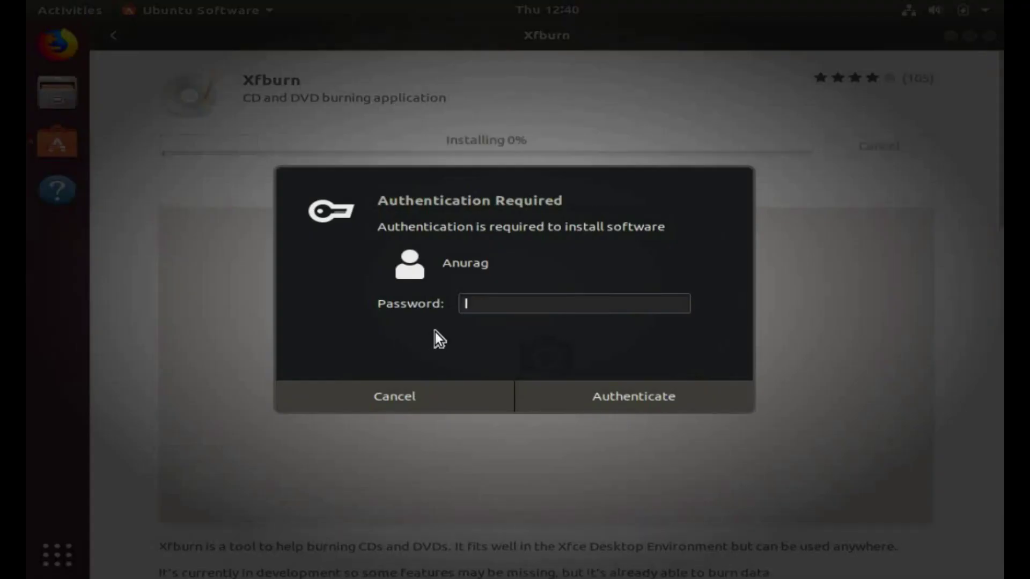
text(****)
key(Return)
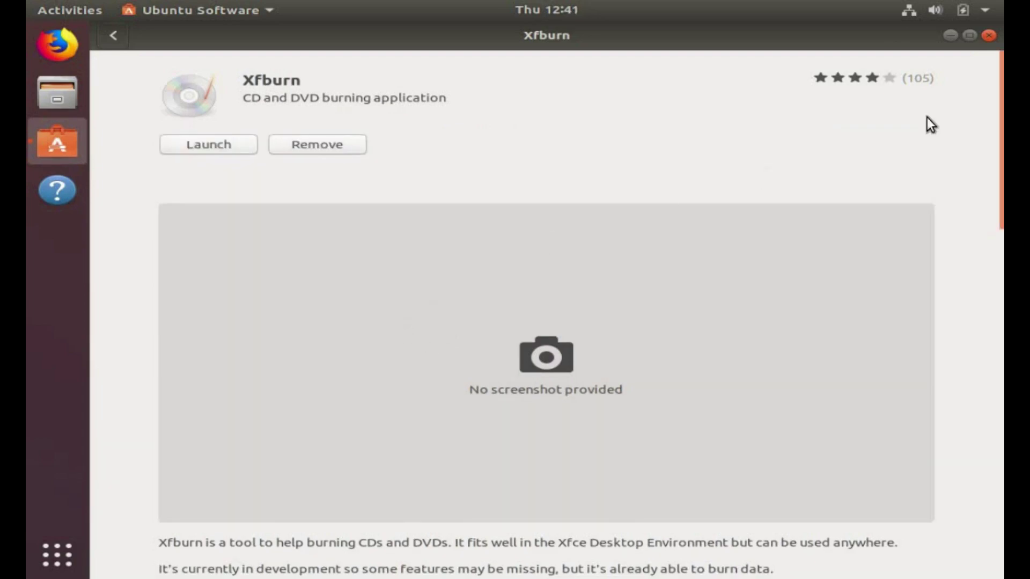
click(990, 36)
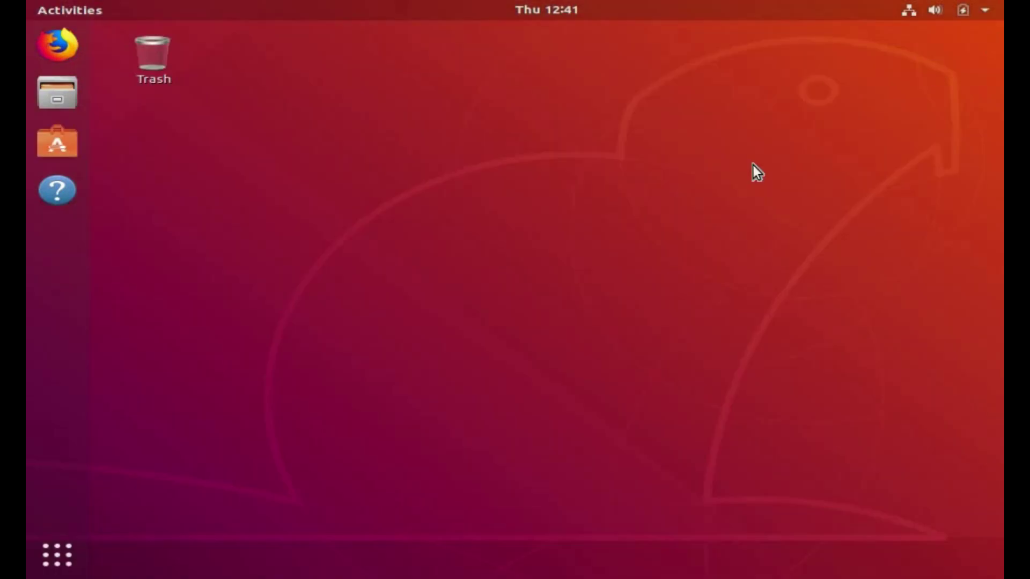
Search the installed applications for "xfb" and open Xfburn
click(45, 564)
text(xflb)
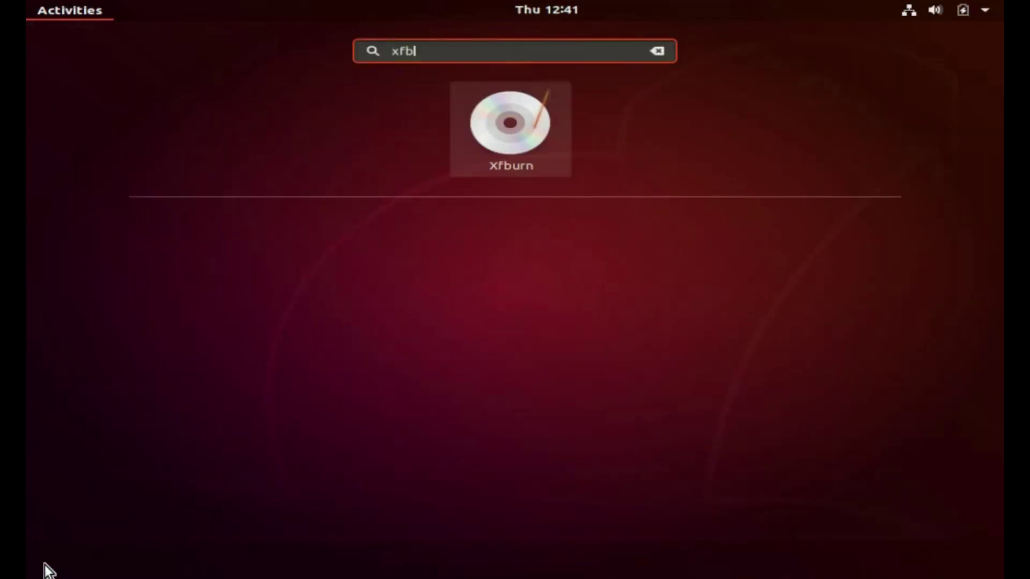
click(531, 134)
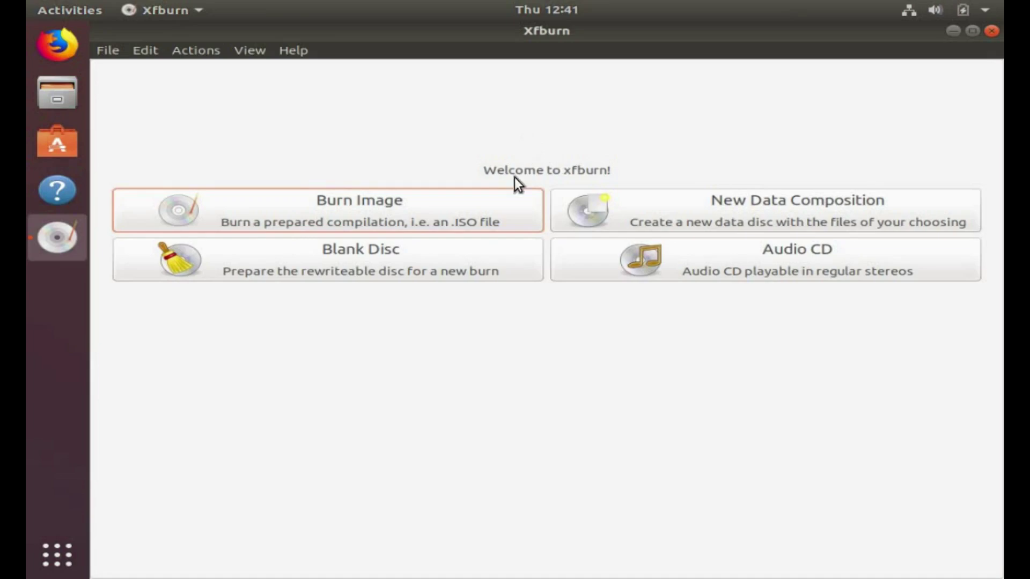
Start a Burn Image job and choose linuxmint-19.1-cinnamon-64bit.iso from the Downloads folder as the image to burn
click(364, 211)
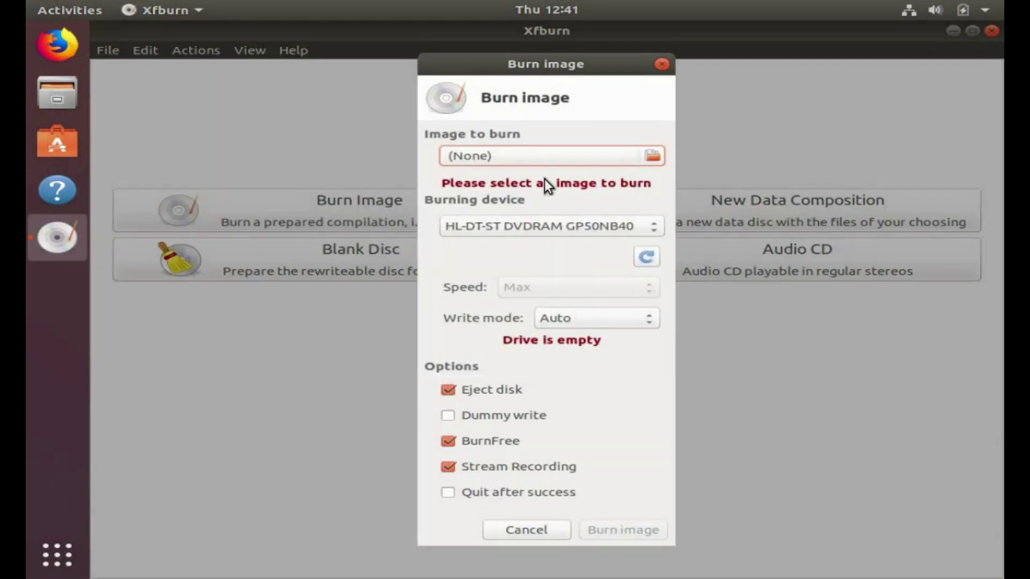
click(650, 157)
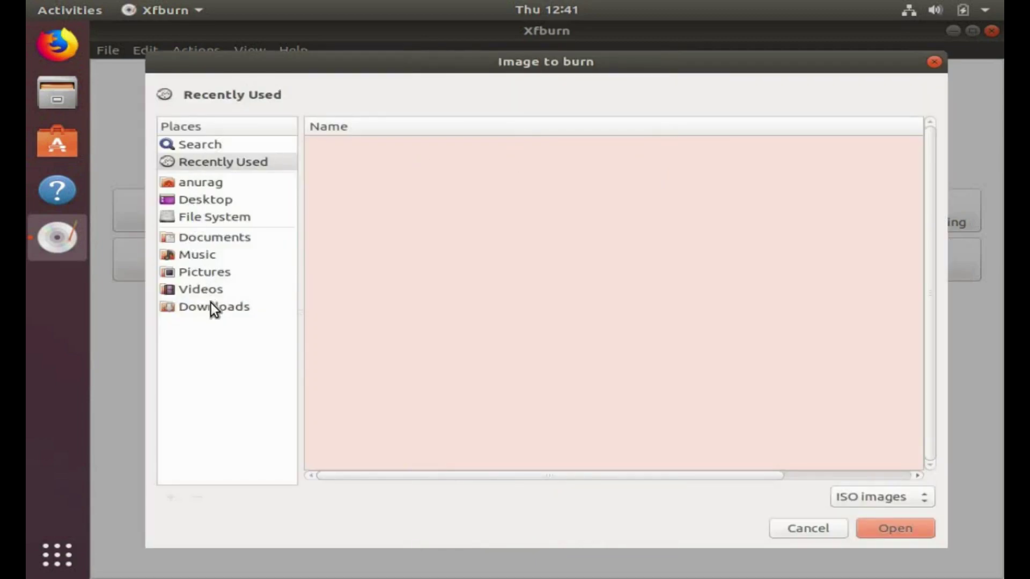
click(211, 303)
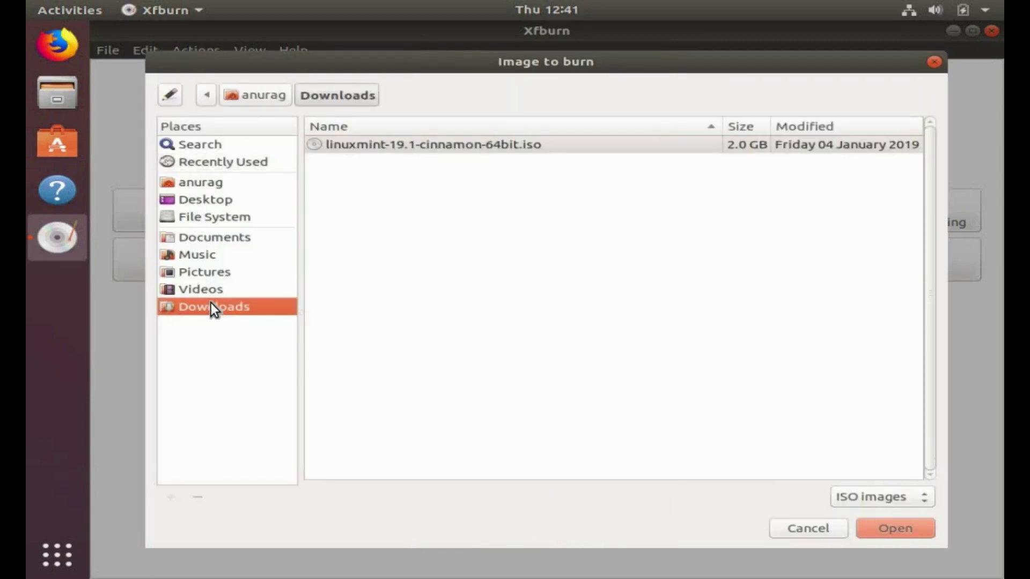
click(412, 144)
click(896, 531)
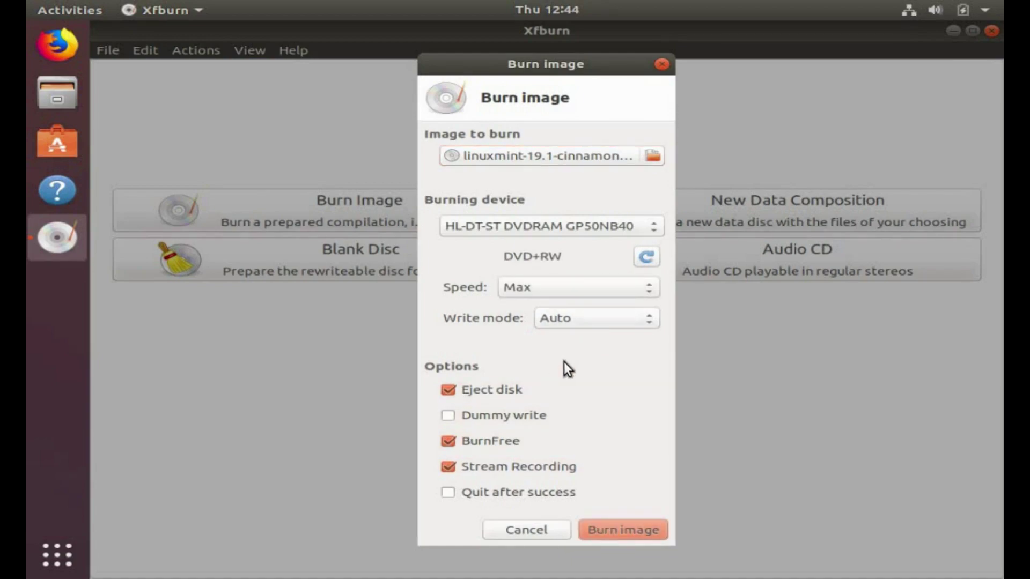
Burn the selected image to the disc, then dismiss the finished burn's progress dialog and close Xfburn
click(609, 530)
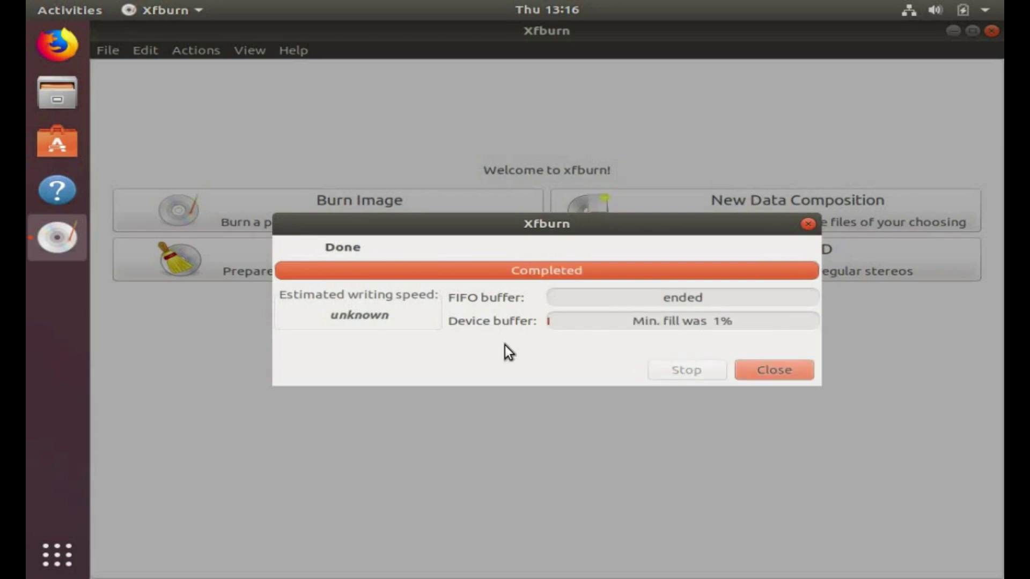
click(766, 375)
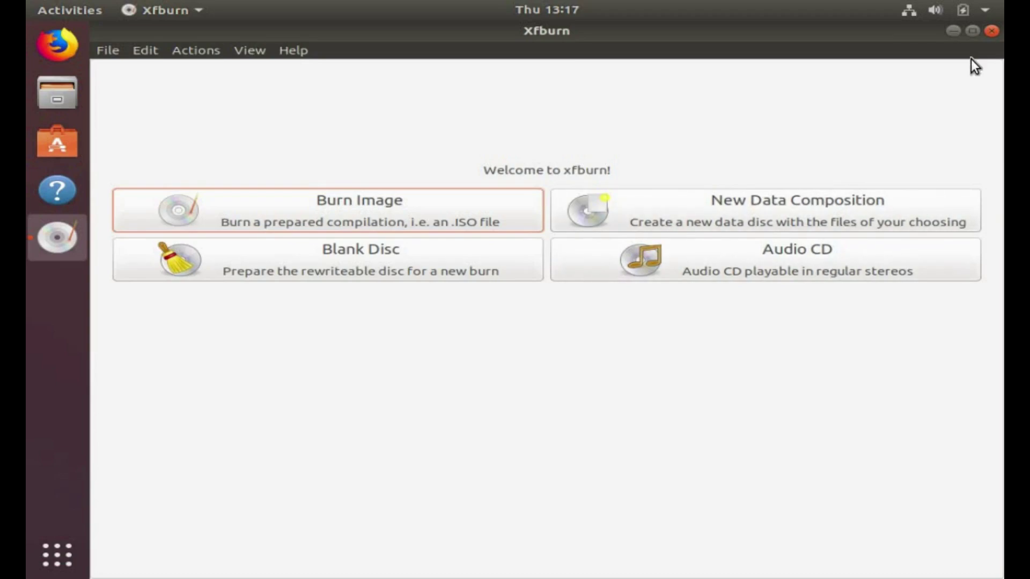
click(987, 35)
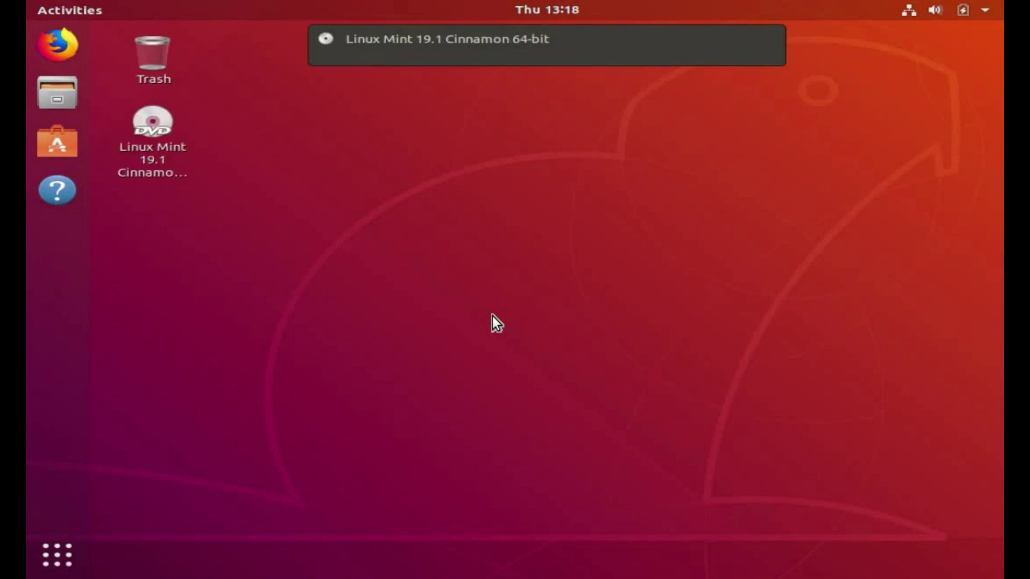
Check the full label of the burned Linux Mint disc on the desktop and clear the selection
click(159, 171)
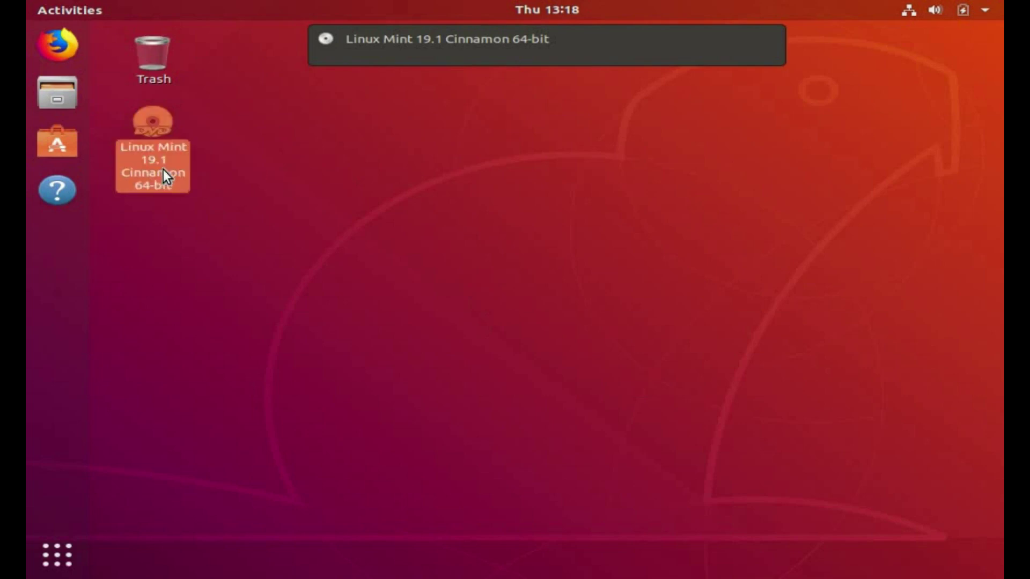
click(270, 187)
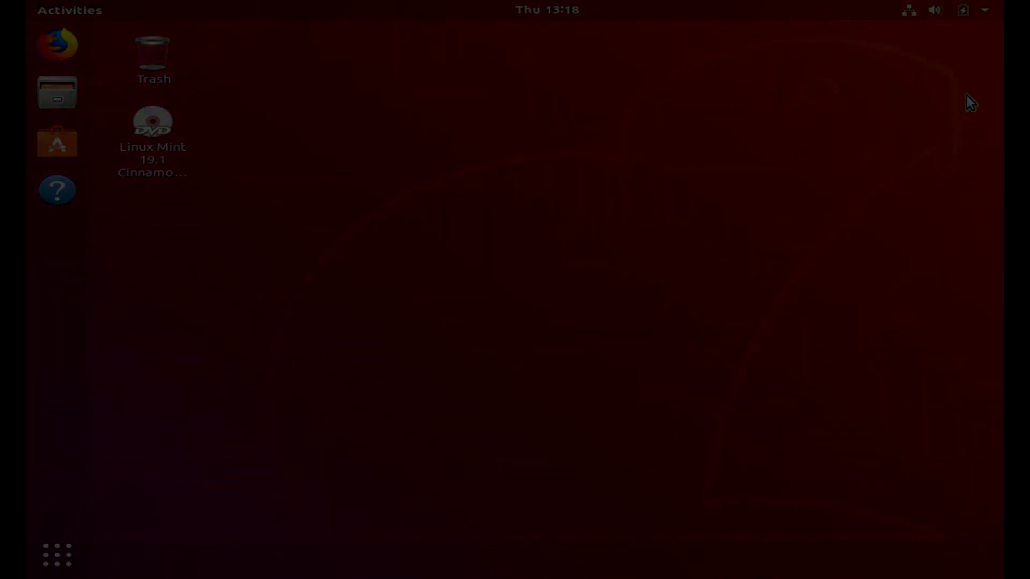